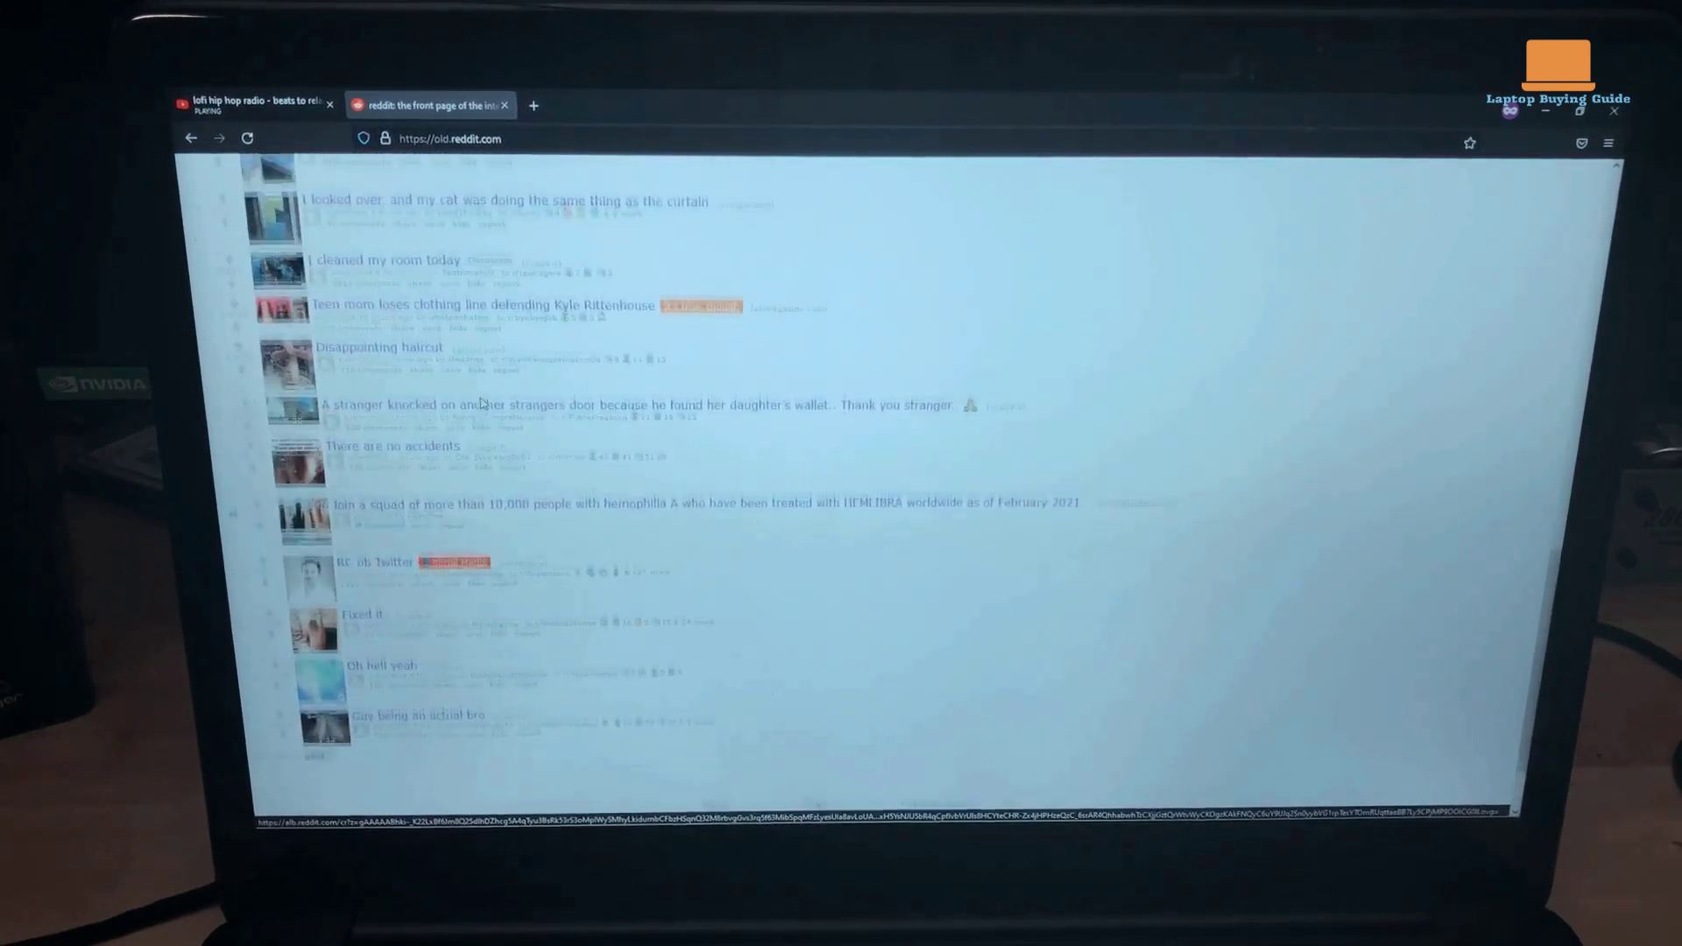
pyautogui.scroll(2, 482, 402)
pyautogui.scroll(3, 483, 402)
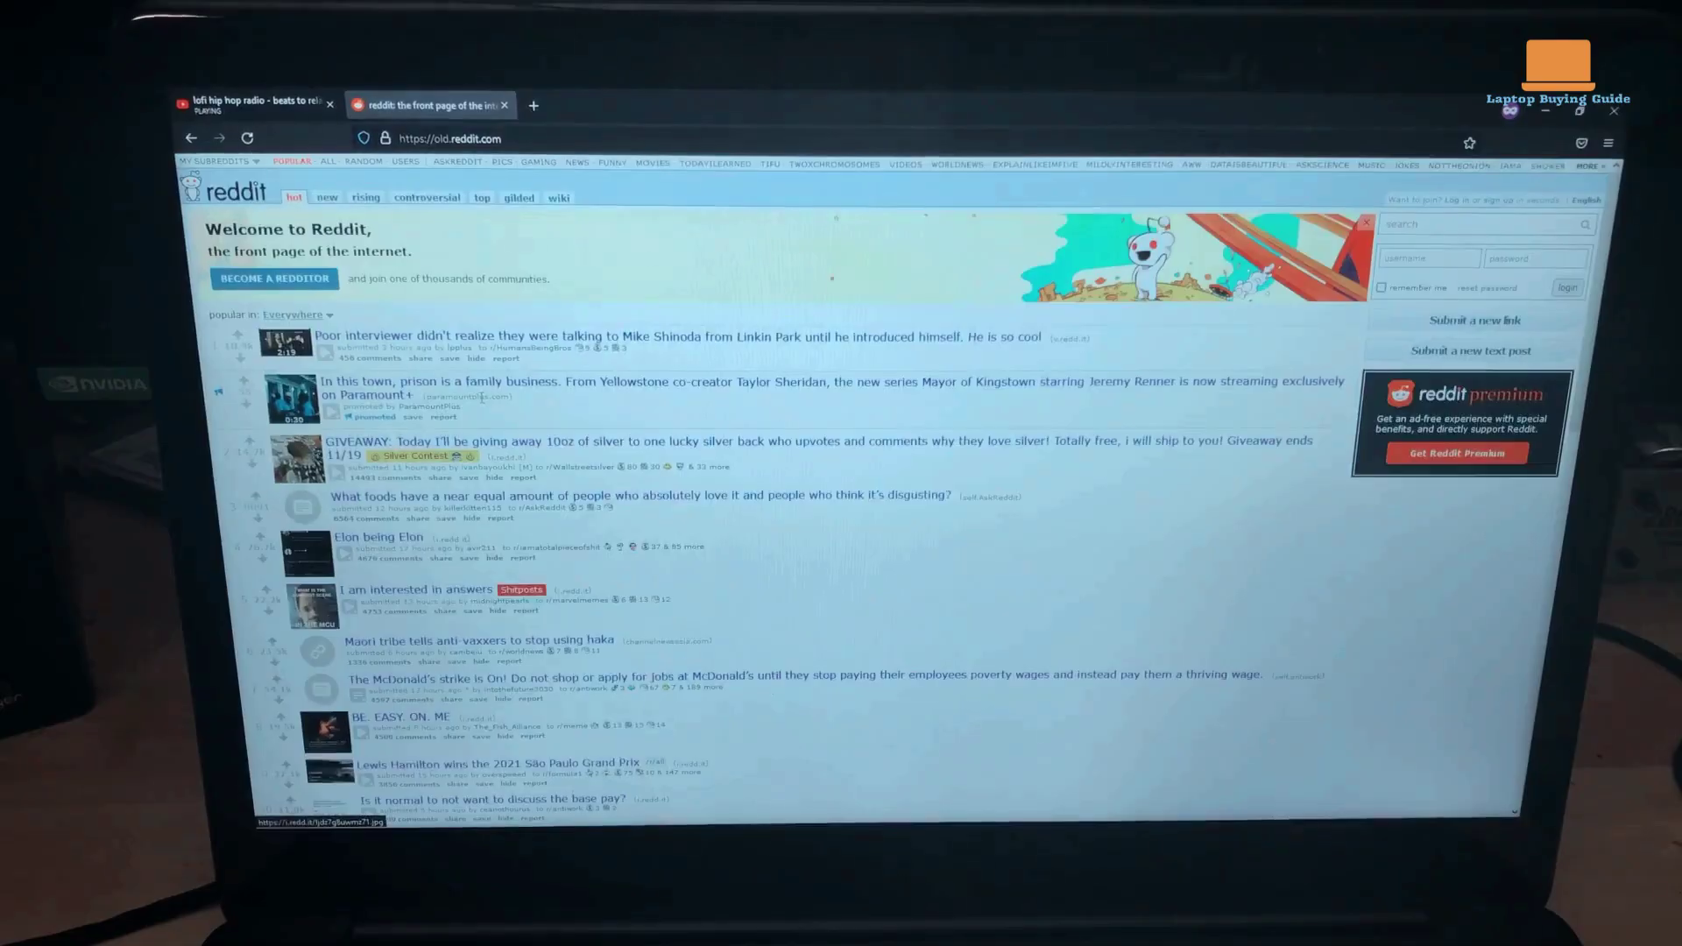
pyautogui.click(537, 99)
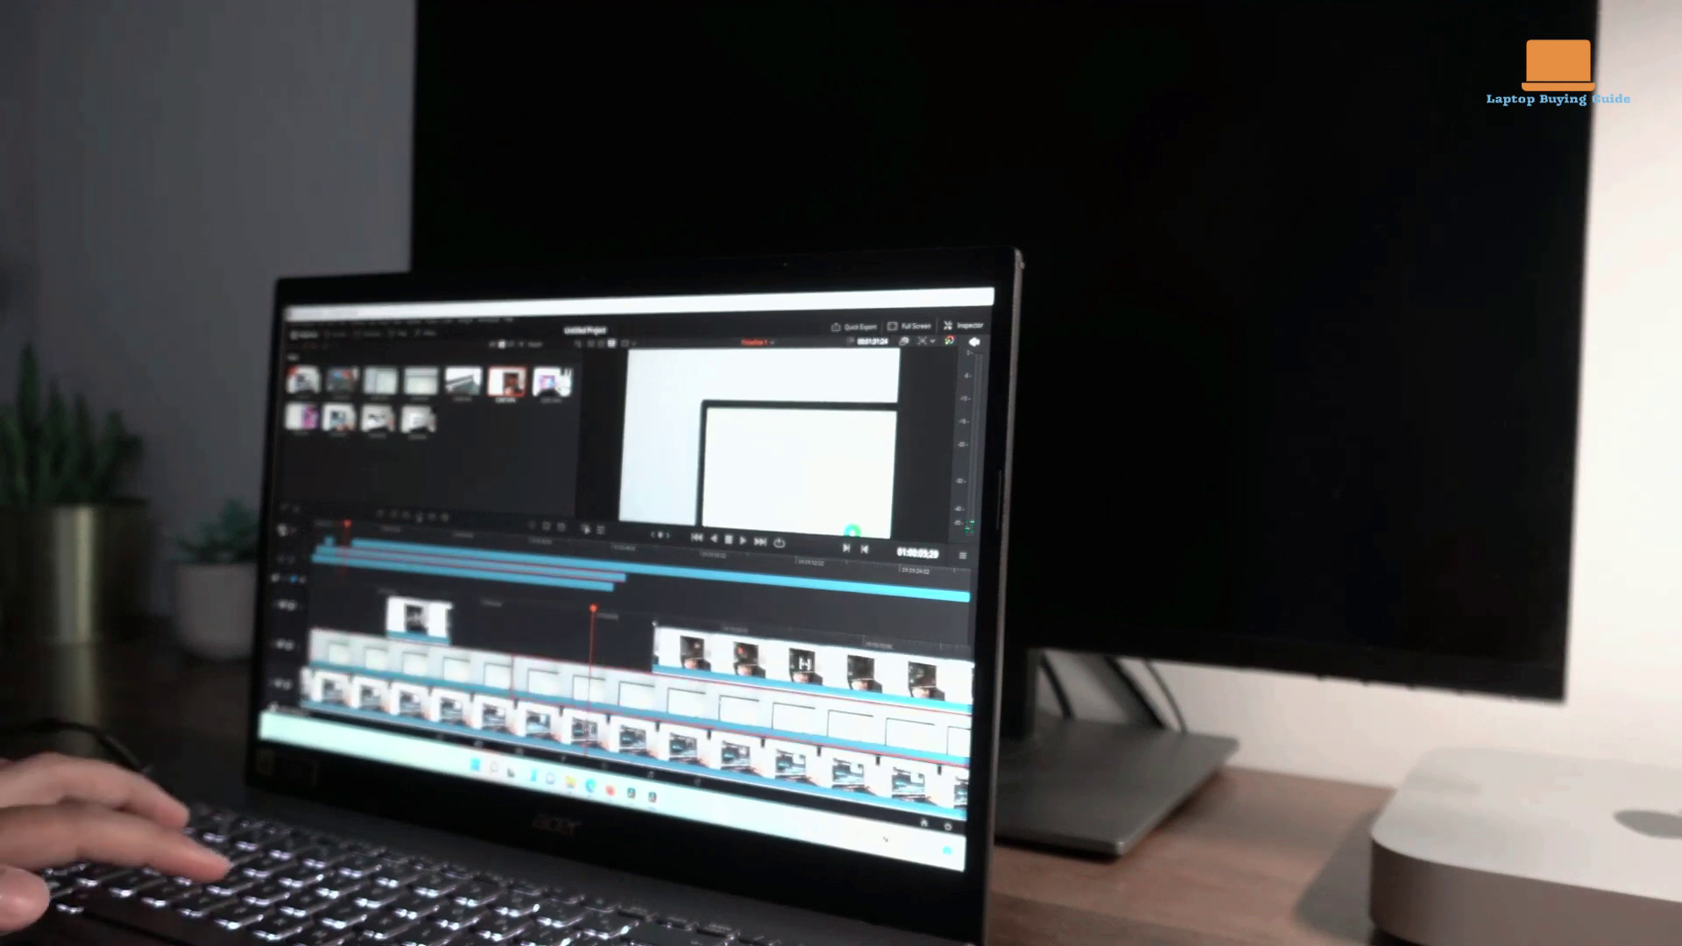
pyautogui.press('Delete')
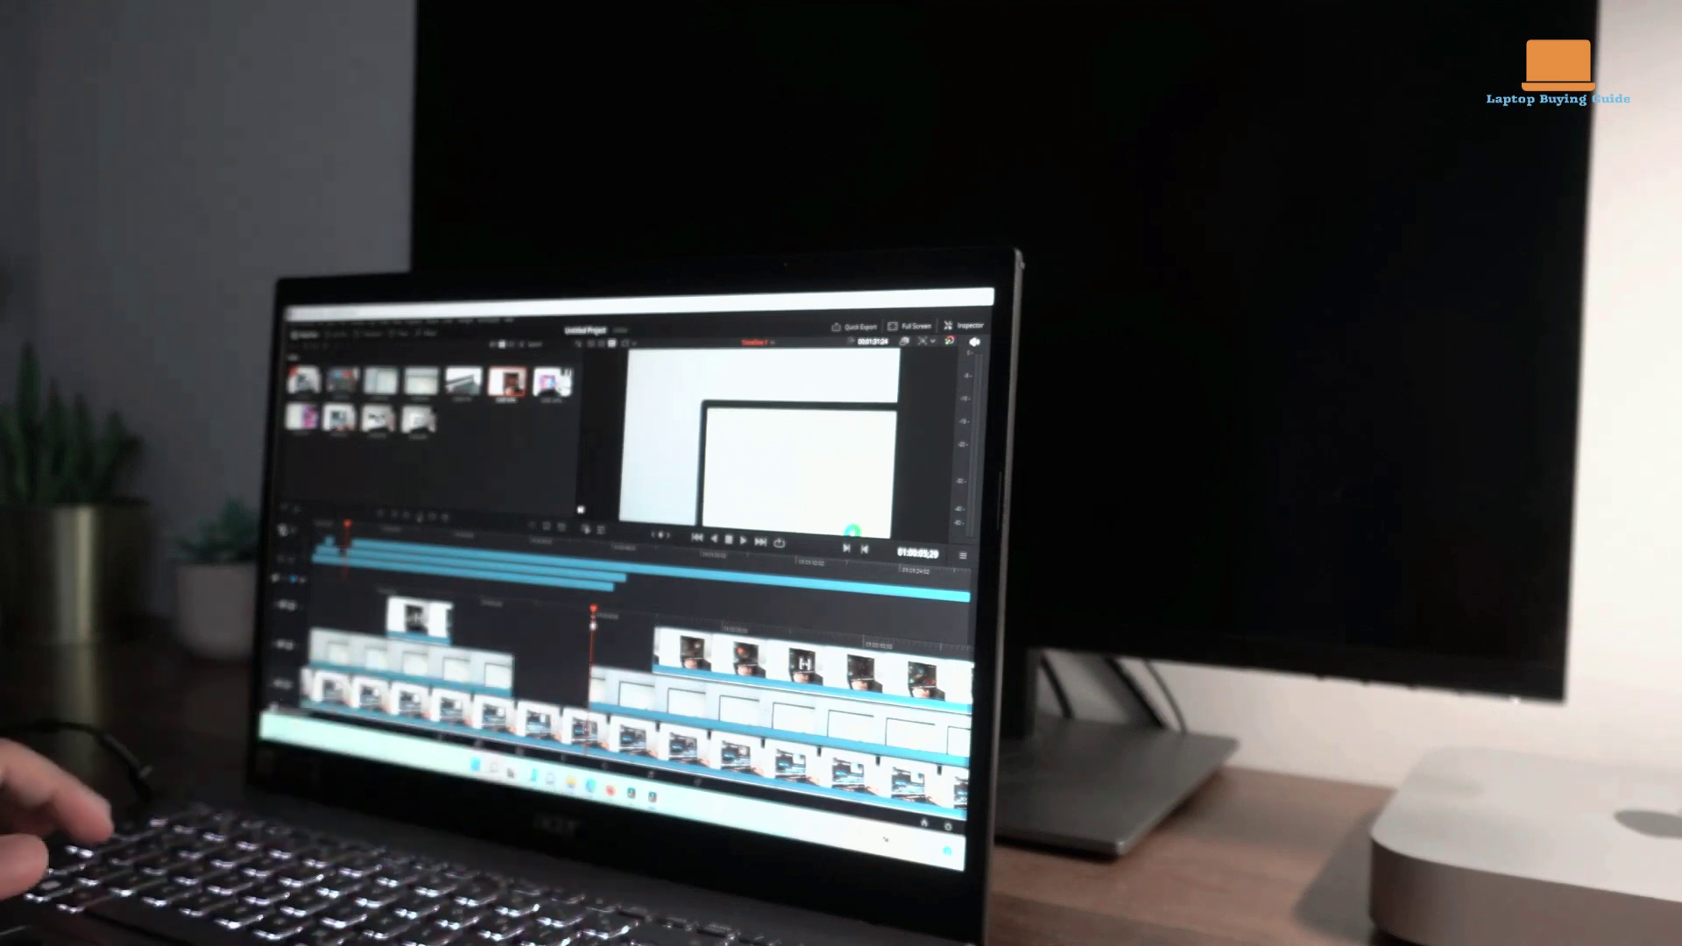